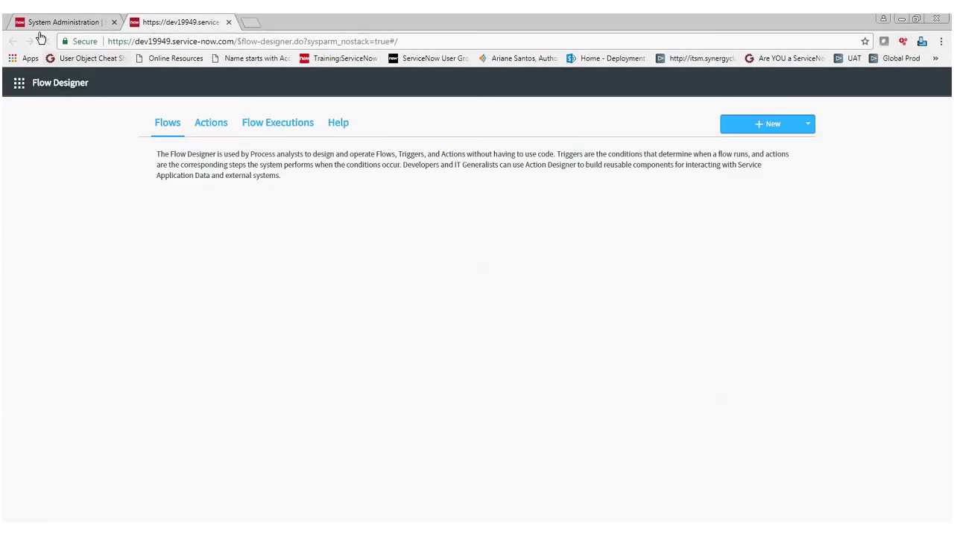
Open Flow Designer from the ServiceNow navigator and create a new flow named "Create Problem from Incident".
click(42, 24)
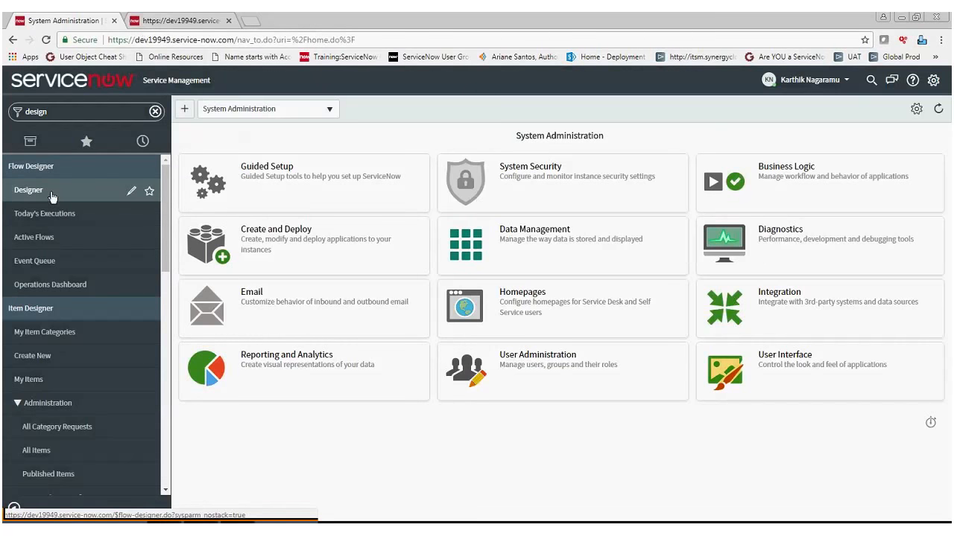
click(51, 197)
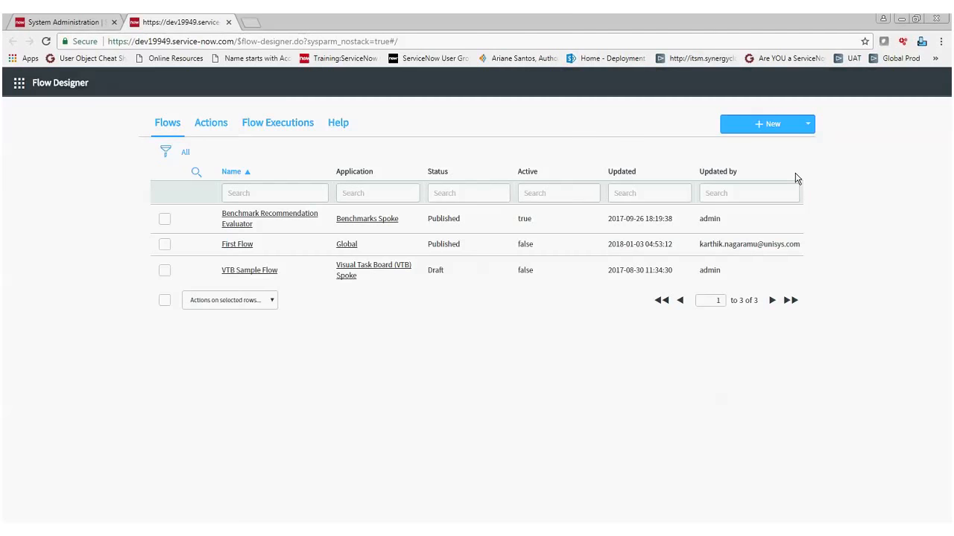
click(761, 122)
click(767, 140)
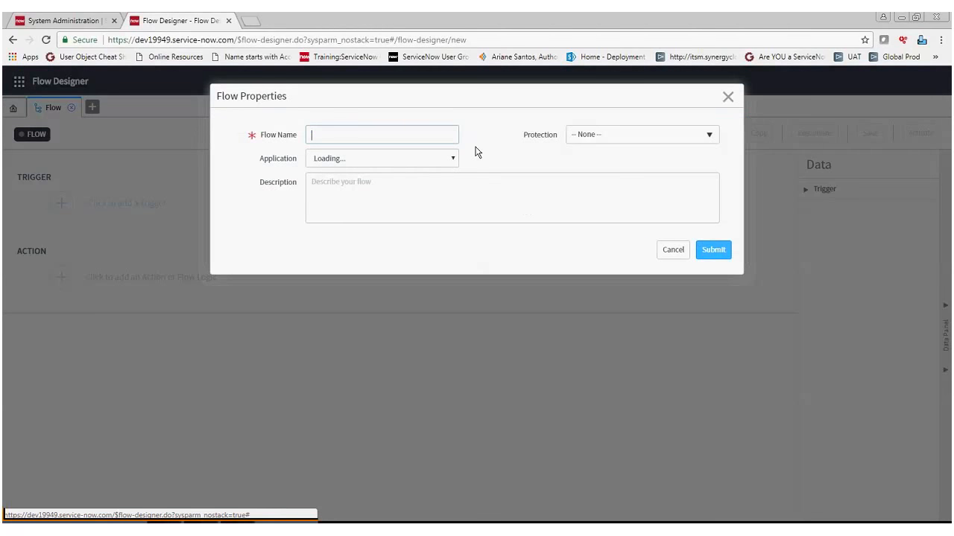
text(Create Pr)
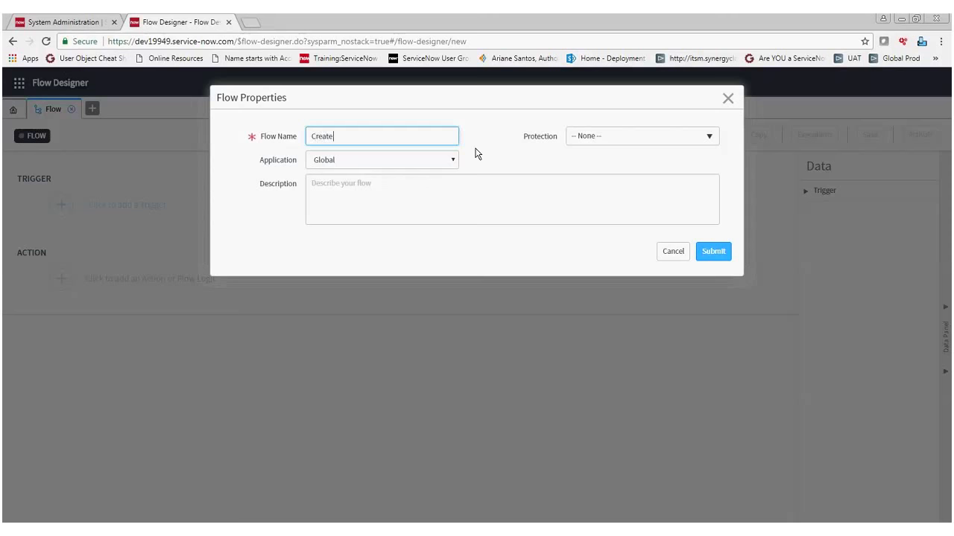
text(oblem from Incident)
click(702, 252)
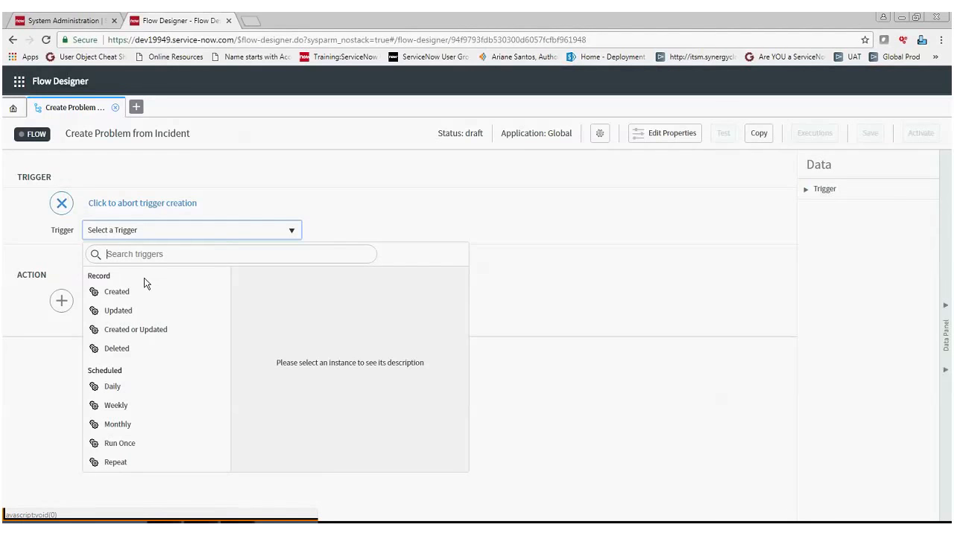
Set the flow's trigger to record Created on the Incident [incident] table.
click(141, 291)
click(125, 257)
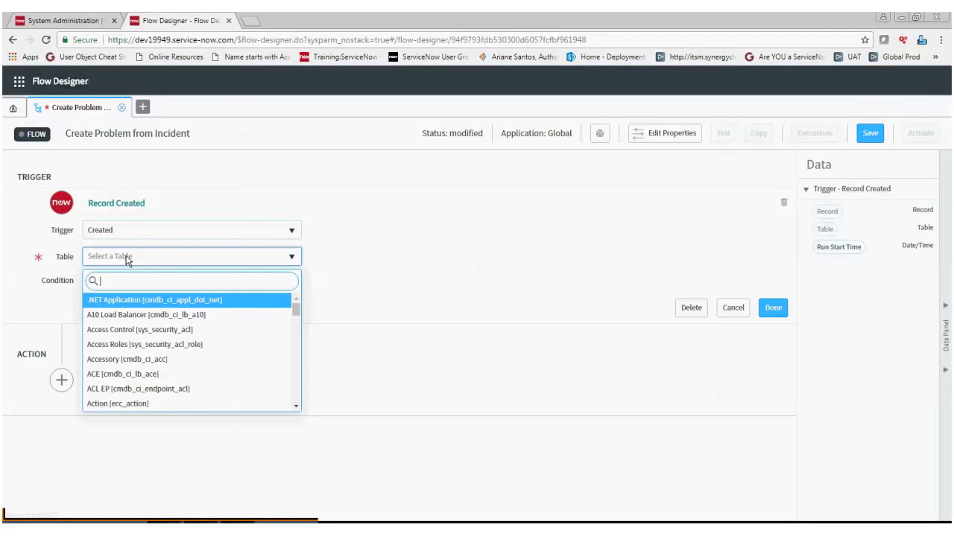
text(incident)
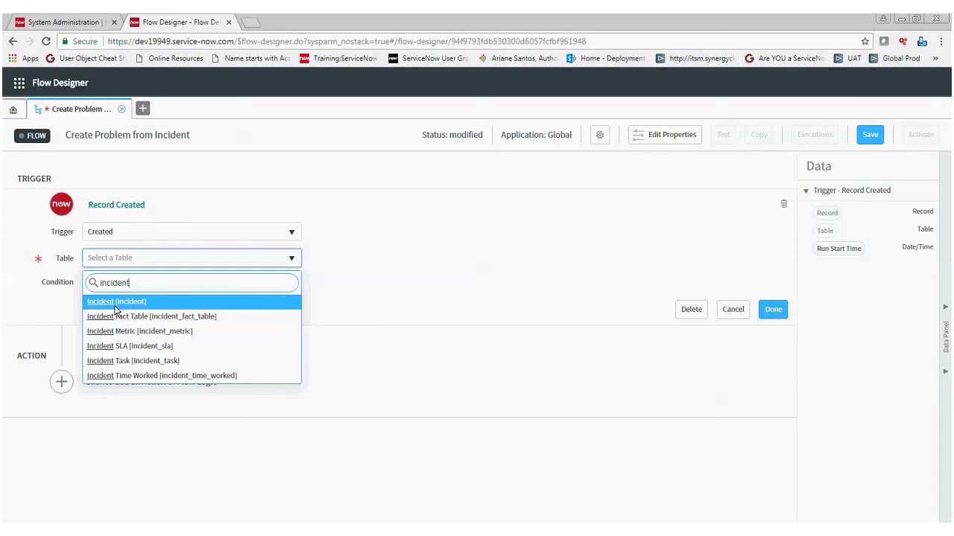
click(115, 304)
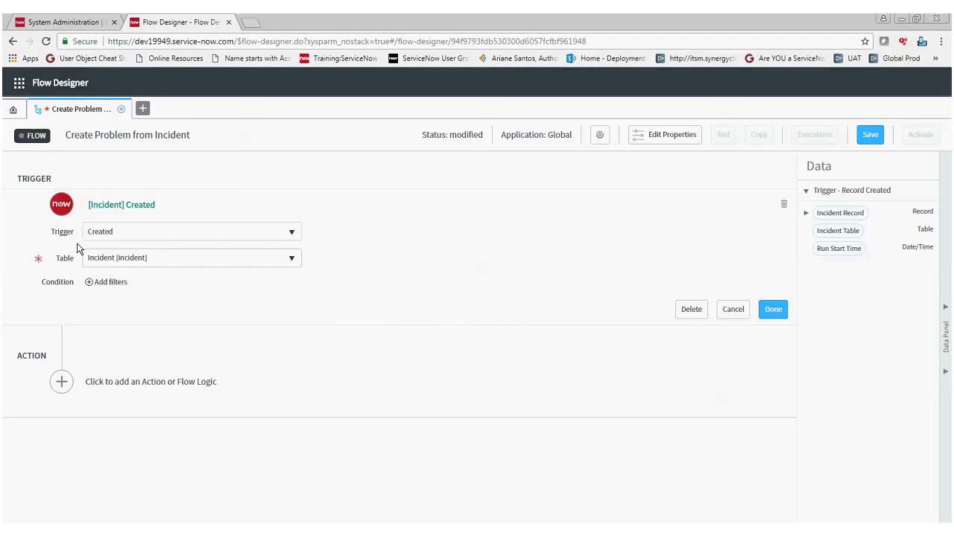
Add a trigger condition requiring Priority is 1 - Critical.
click(117, 280)
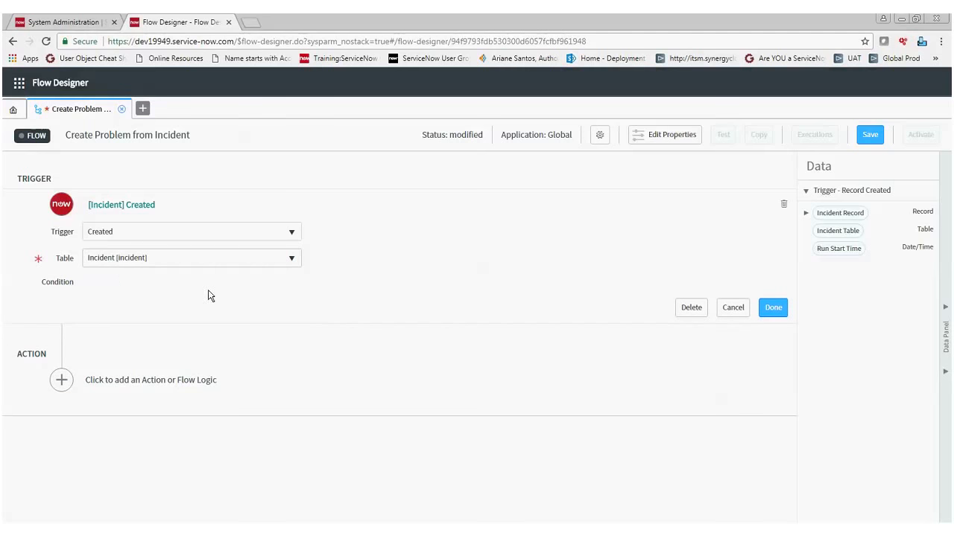
text(pri)
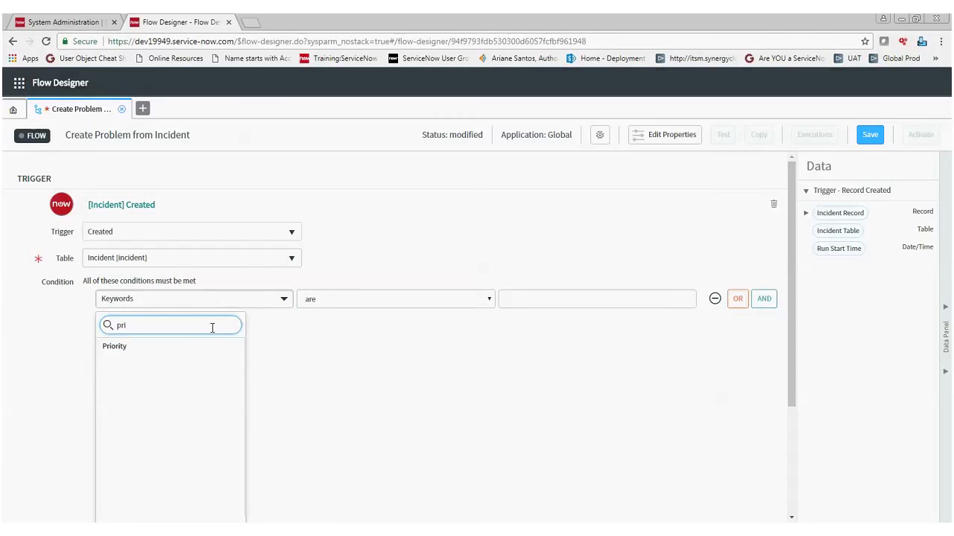
key(Return)
click(560, 299)
click(550, 324)
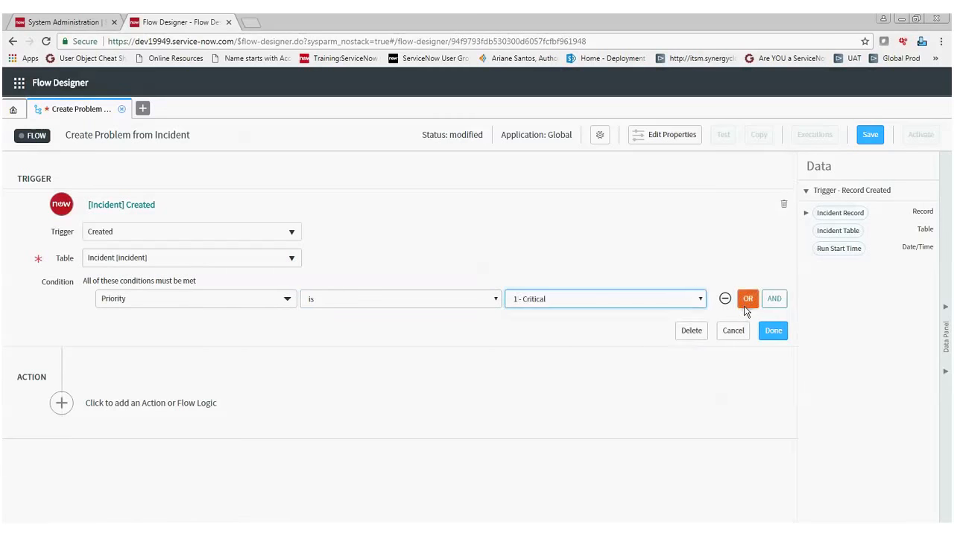
Add an AND condition requiring Category is Network and finish the trigger.
click(777, 301)
click(132, 325)
text(cate)
click(128, 372)
click(656, 328)
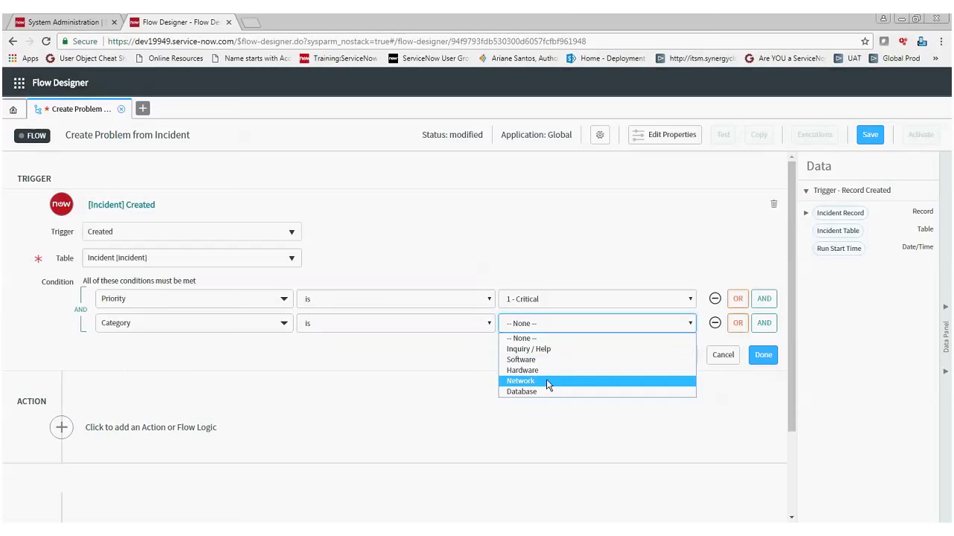
click(547, 381)
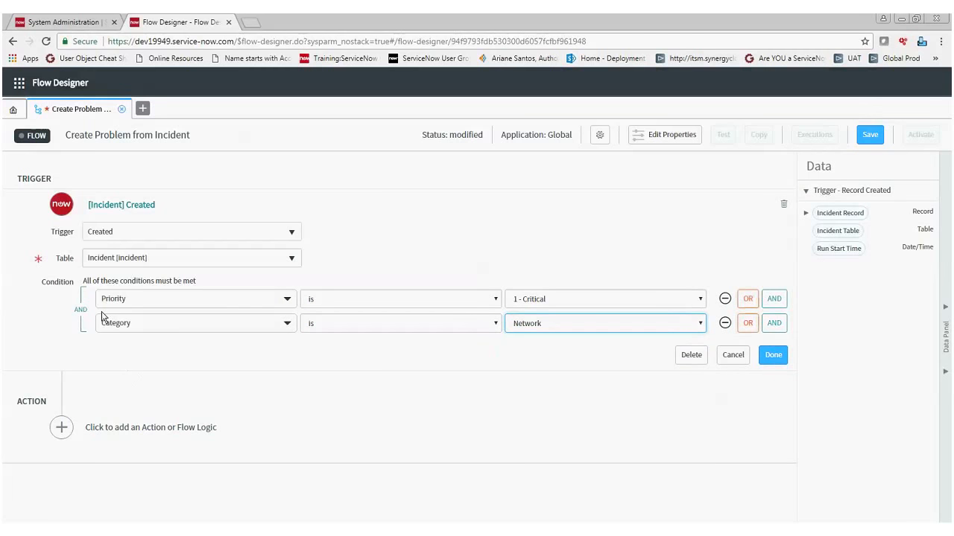
click(773, 355)
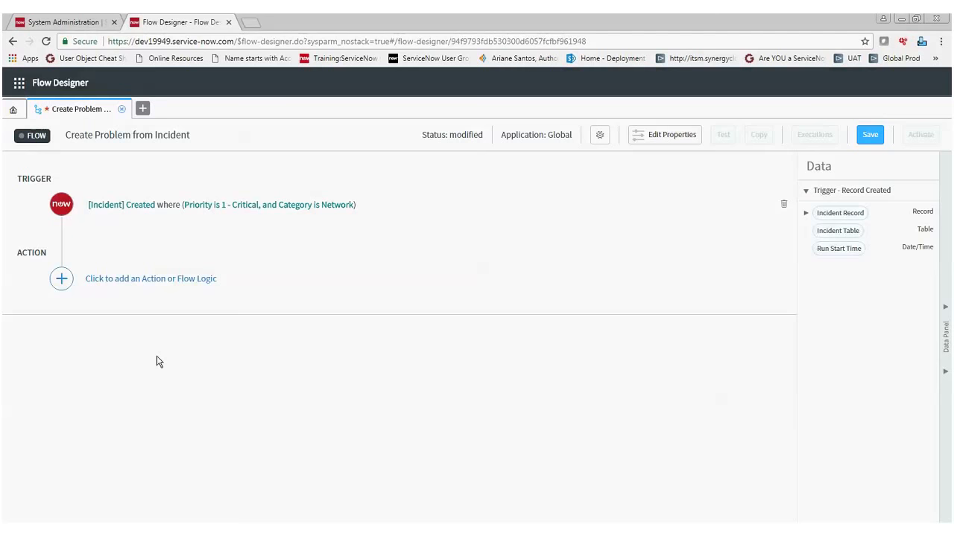
Add a ServiceNow Core Create Record action to the flow for the Problem [problem] table.
click(134, 280)
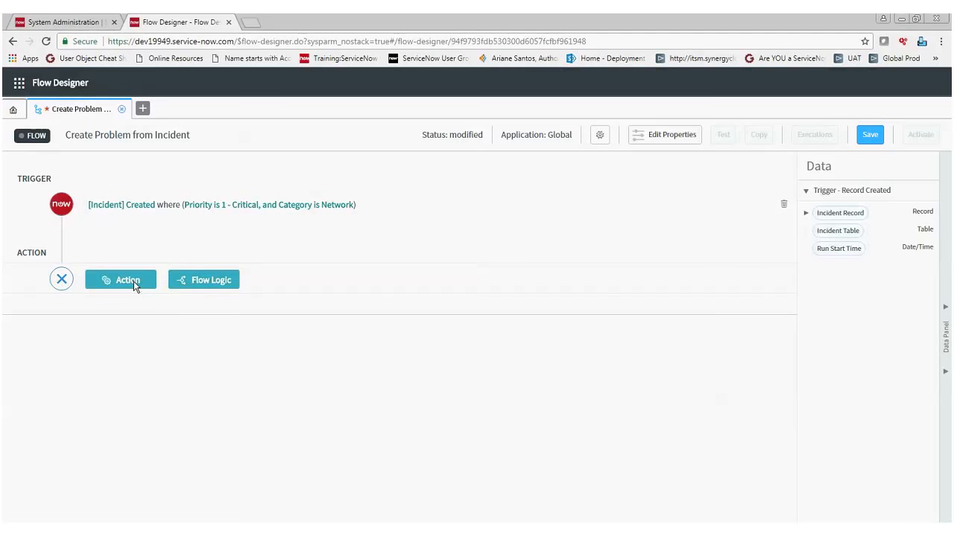
click(134, 280)
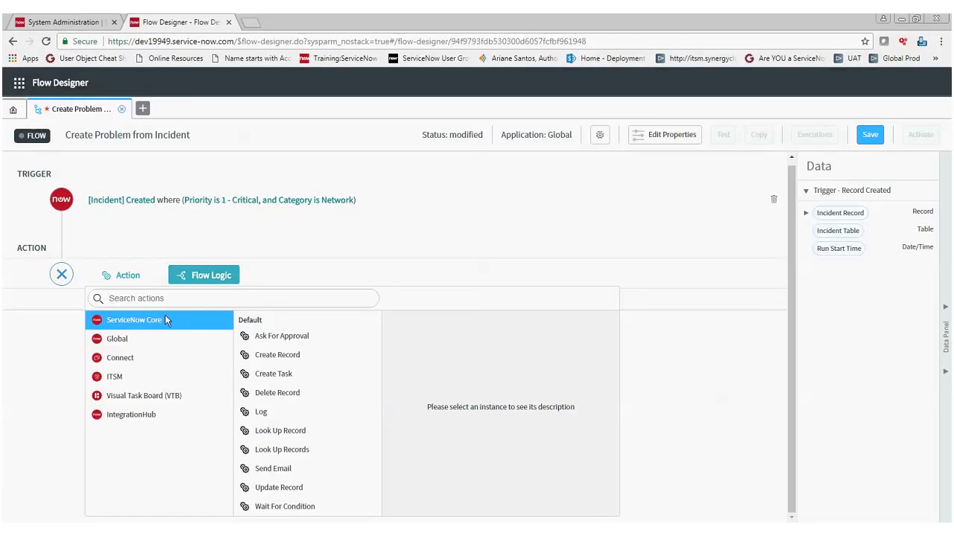
click(269, 360)
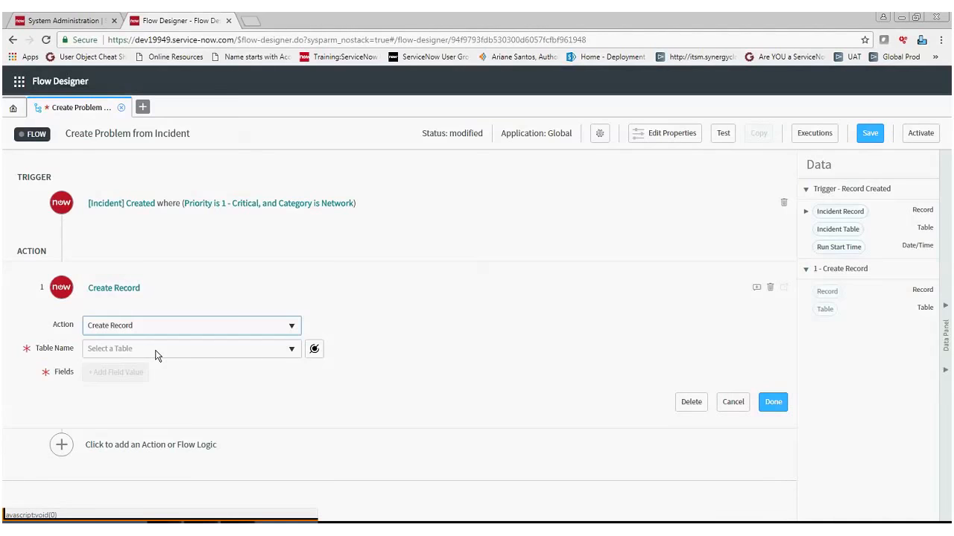
click(156, 355)
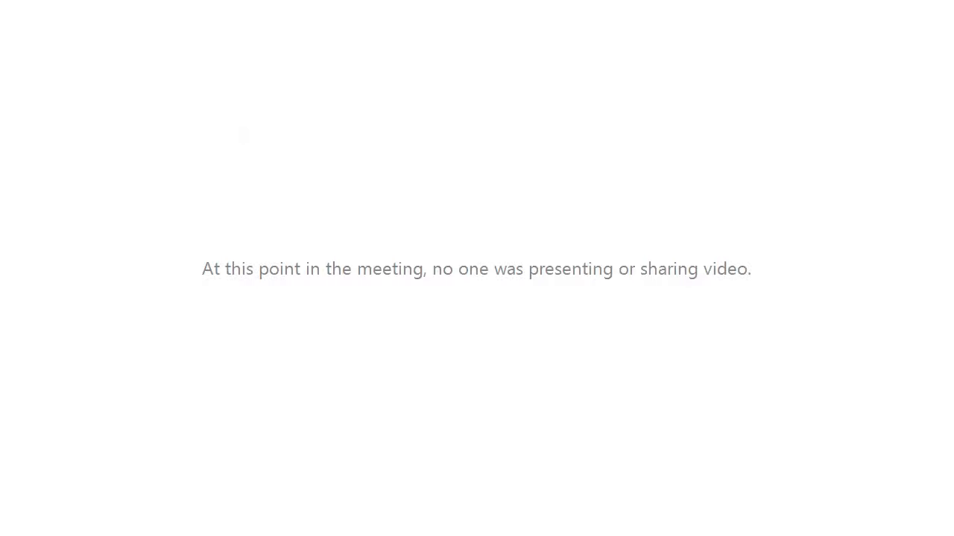
text(problem)
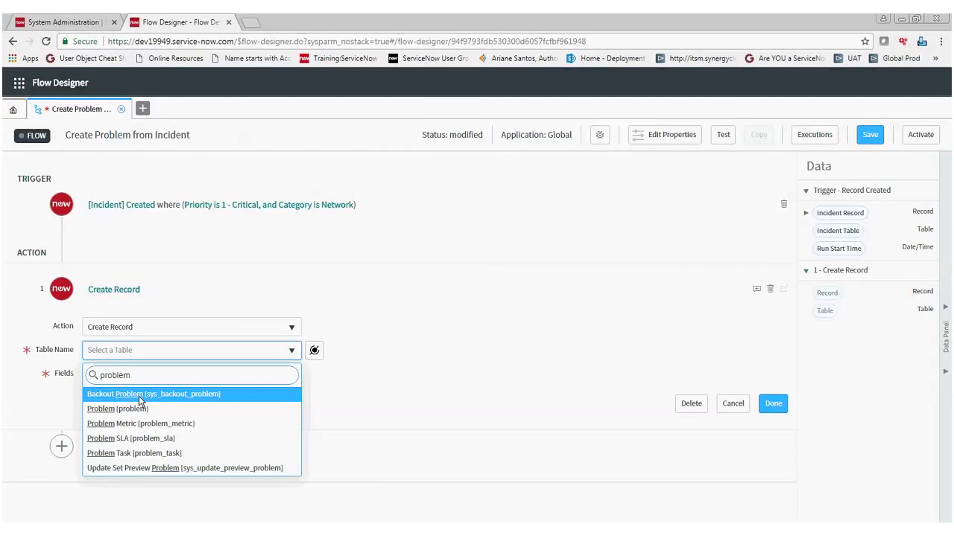
click(138, 408)
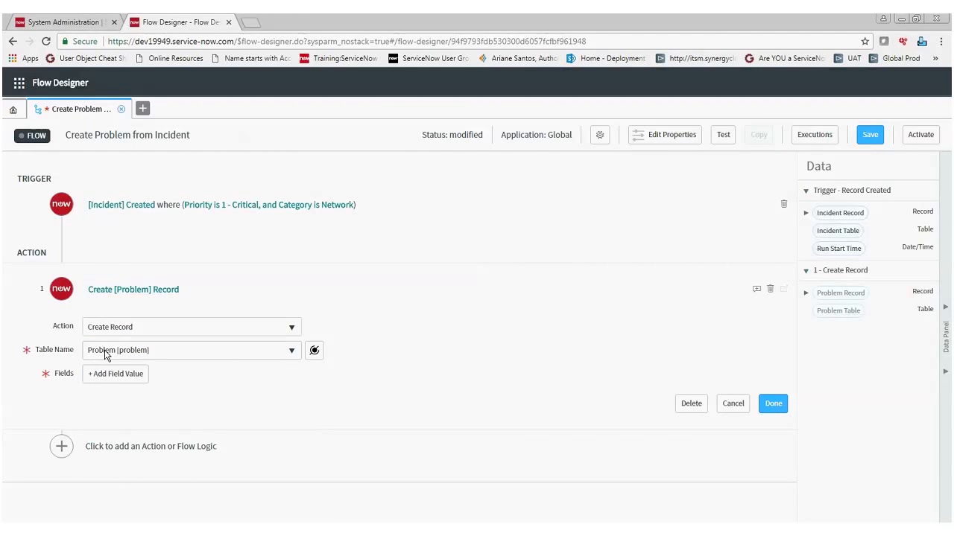
Add a Short description field value to the Create Record action.
click(135, 376)
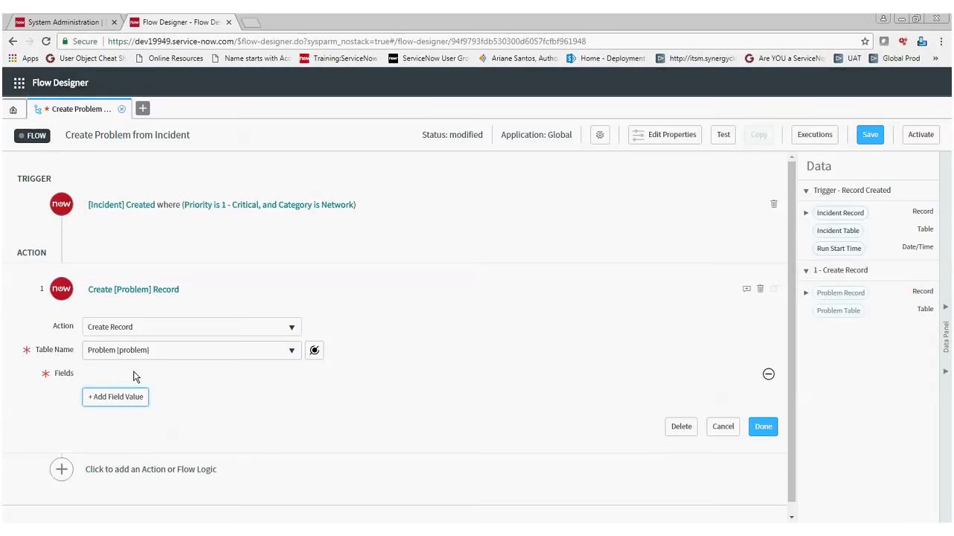
text(short)
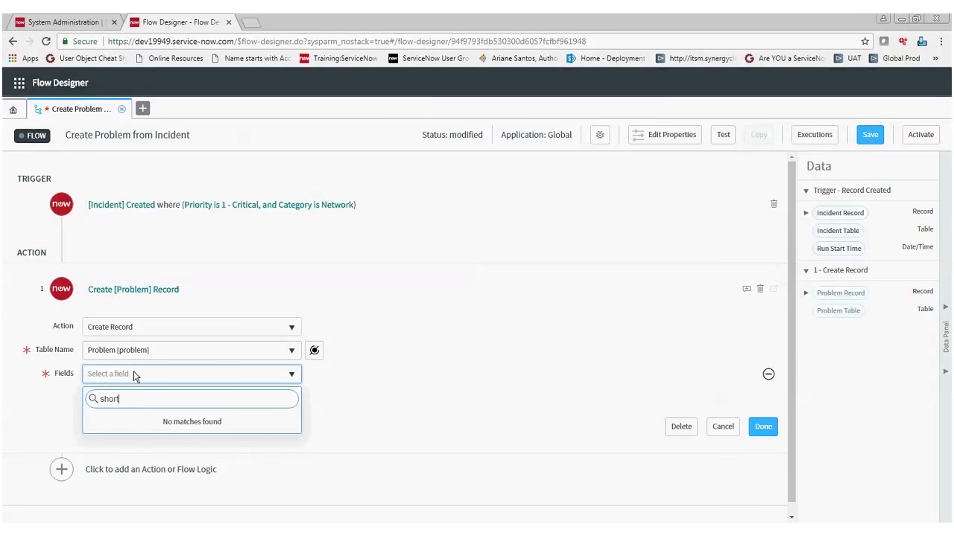
click(134, 373)
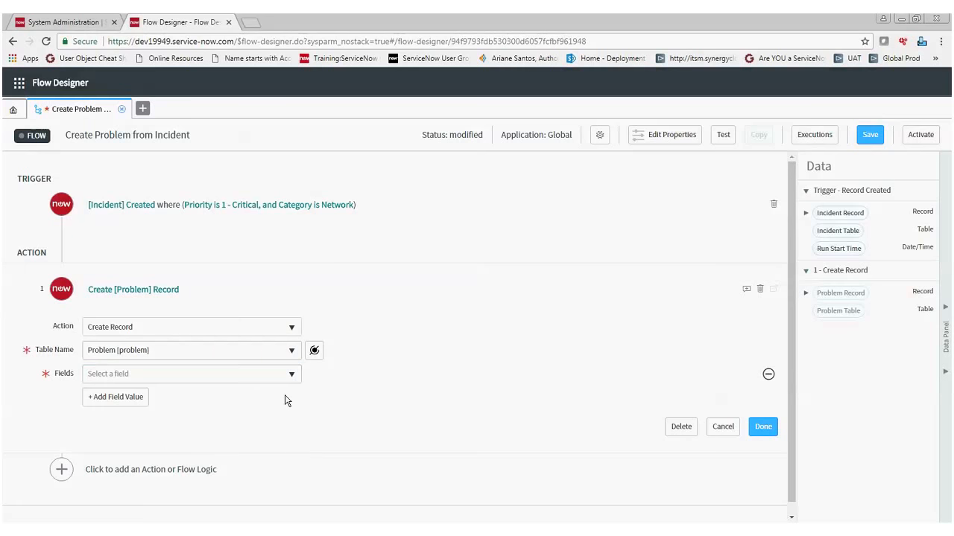
click(283, 374)
text(short)
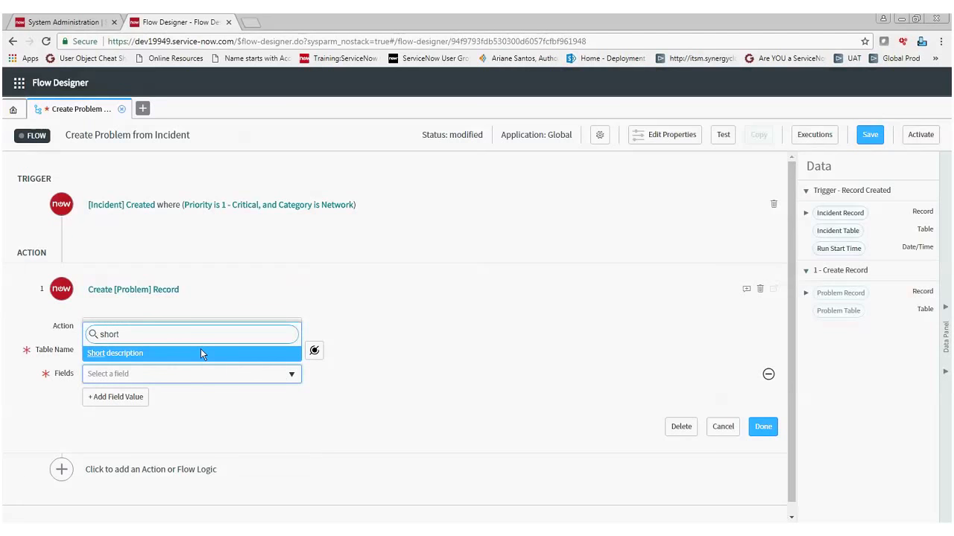
click(187, 354)
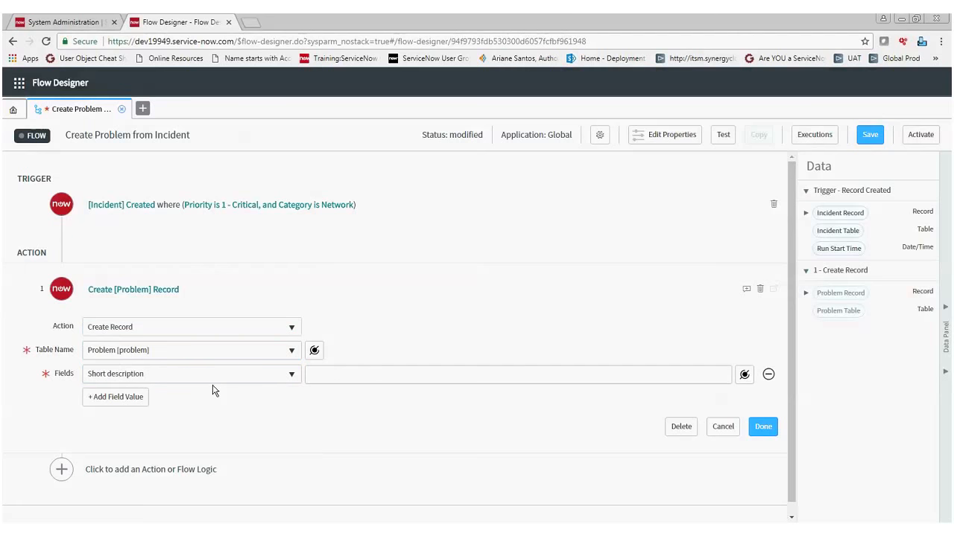
click(386, 382)
text(()
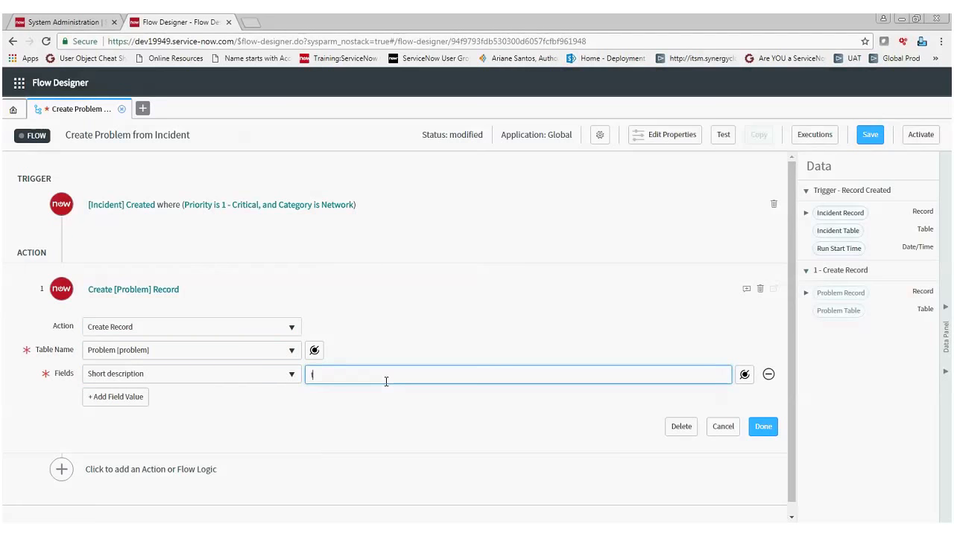
text(e)
key(BackSpace)
key(BackSpace)
Map the trigger incident record's Short description to the problem's Short description and finish the action.
click(806, 216)
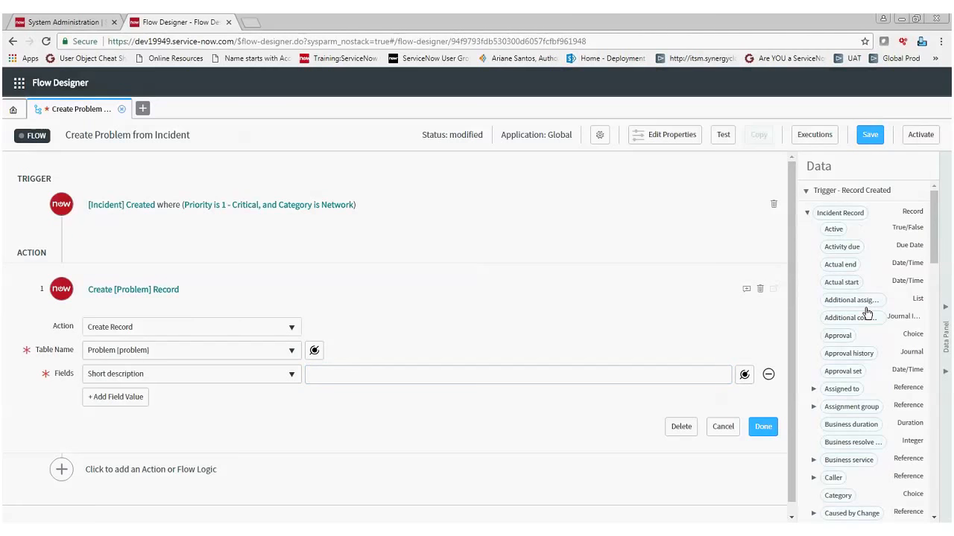
scroll(867, 312, down, 10)
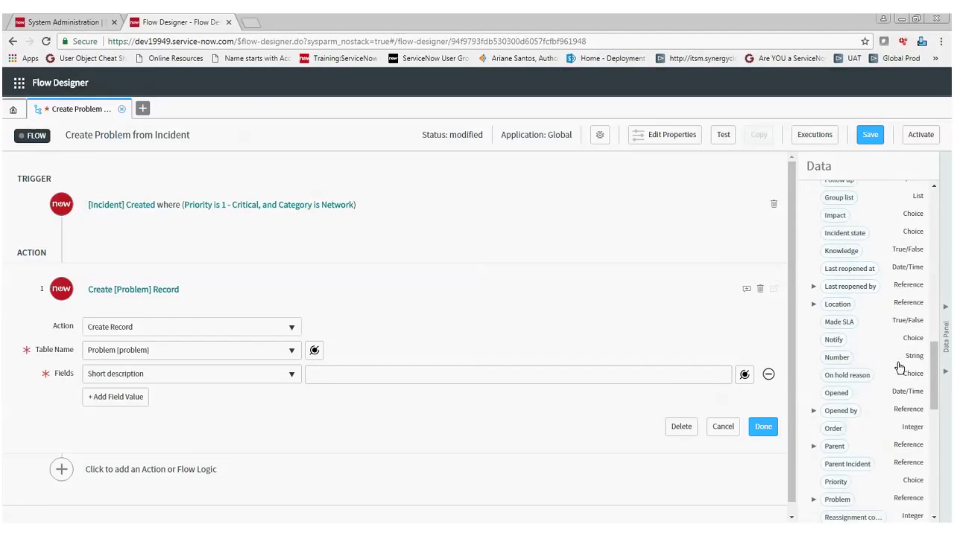
scroll(898, 465, down, 1)
drag(854, 455, 594, 383)
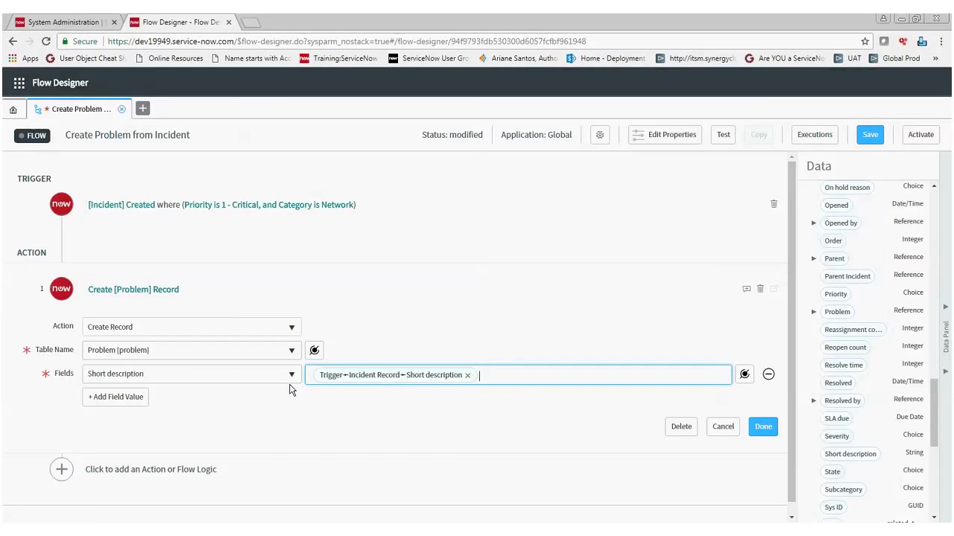
click(768, 437)
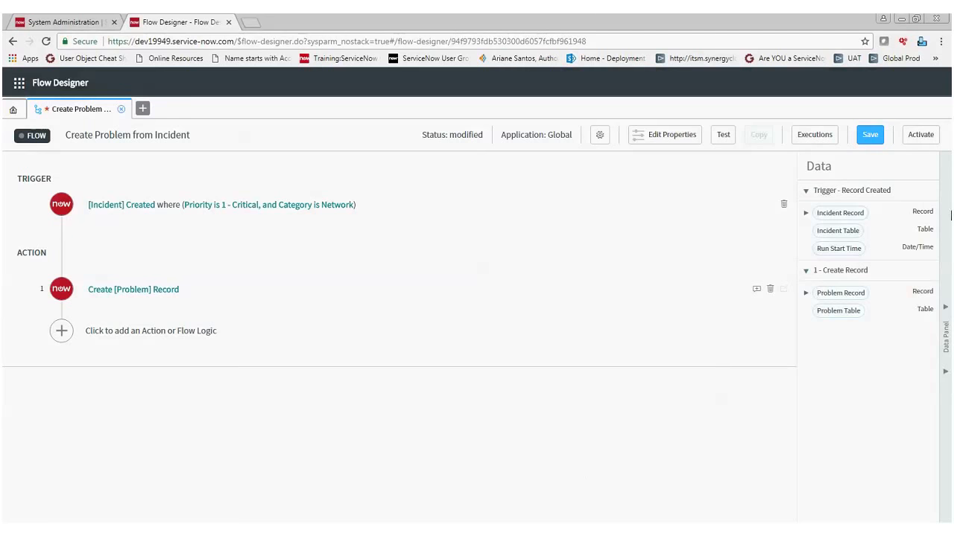
Save the flow and activate it, confirming the activation.
click(871, 138)
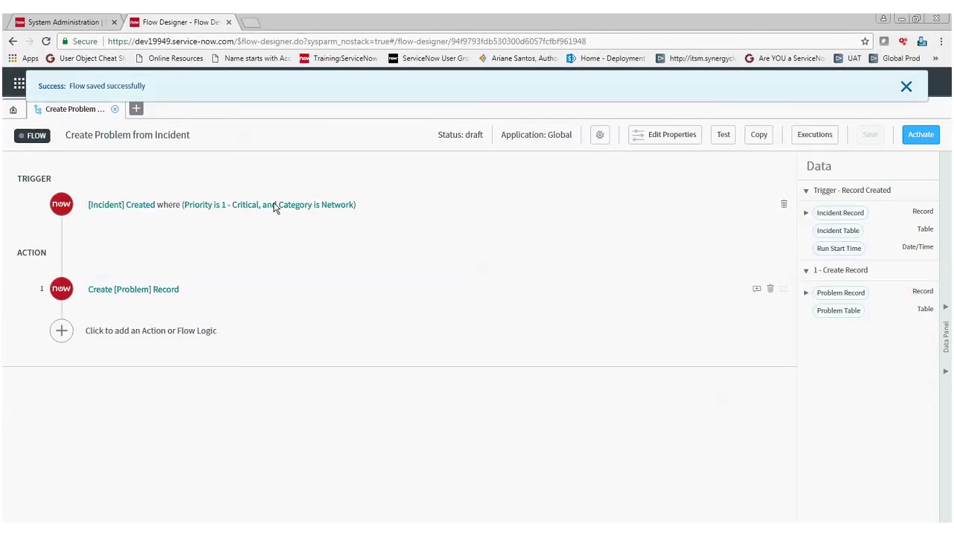
click(920, 136)
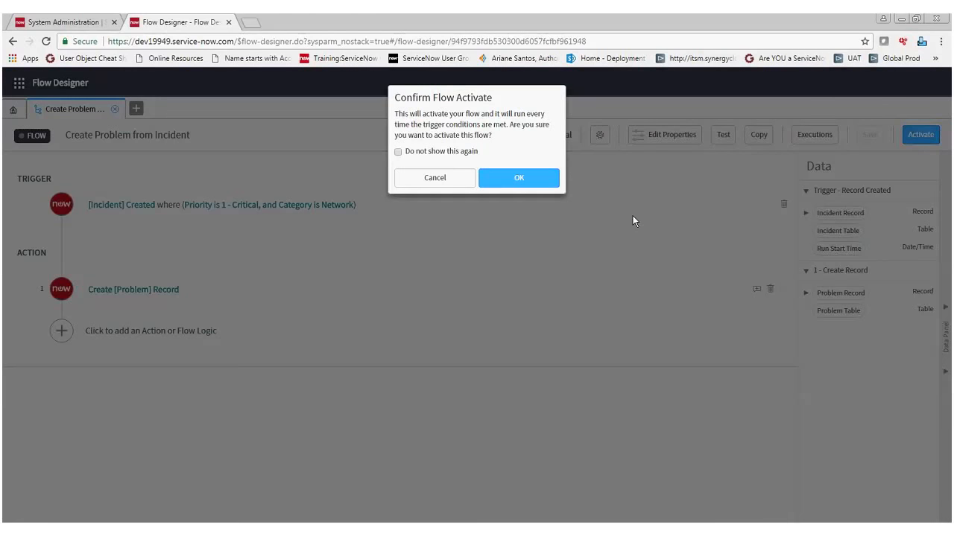
click(507, 179)
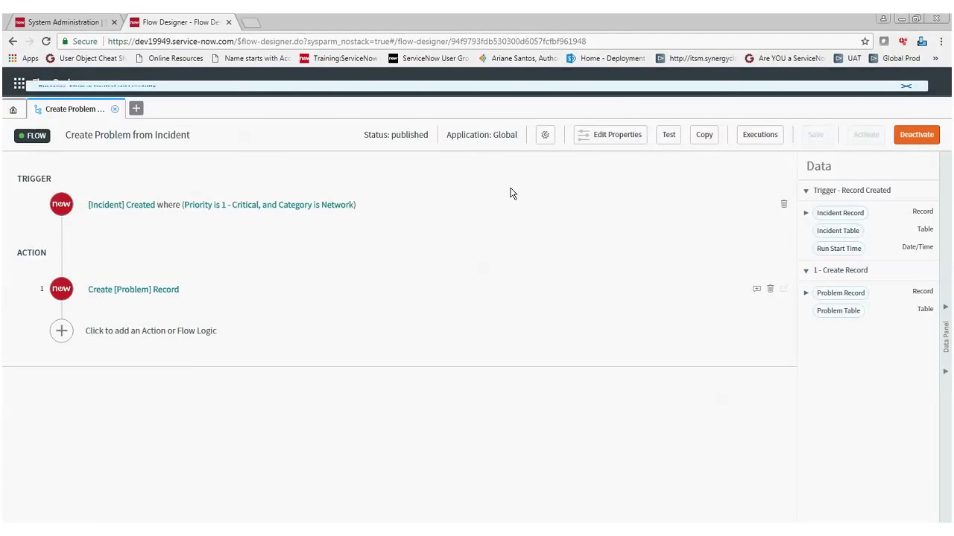
Return to the ServiceNow main page, filter the navigator for Incident and open a new incident record.
click(74, 23)
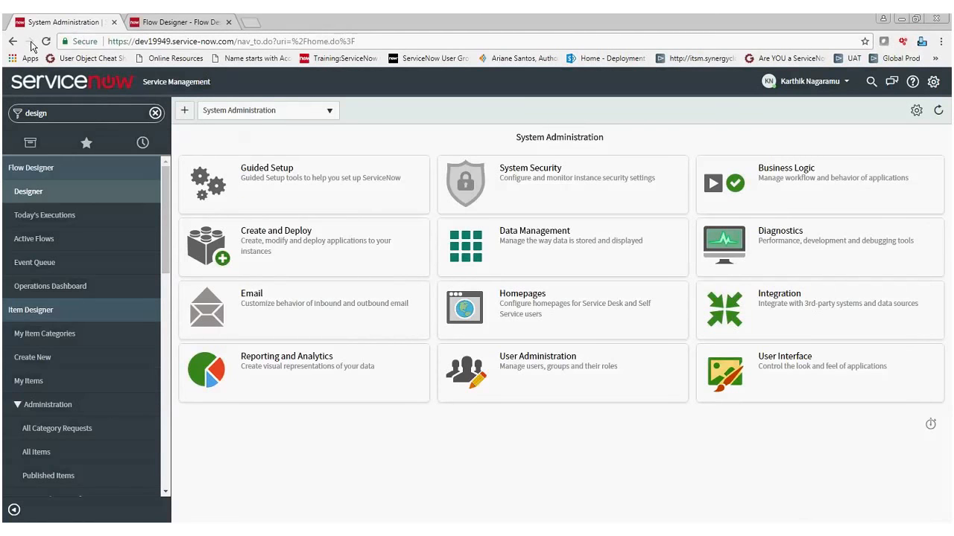
click(110, 114)
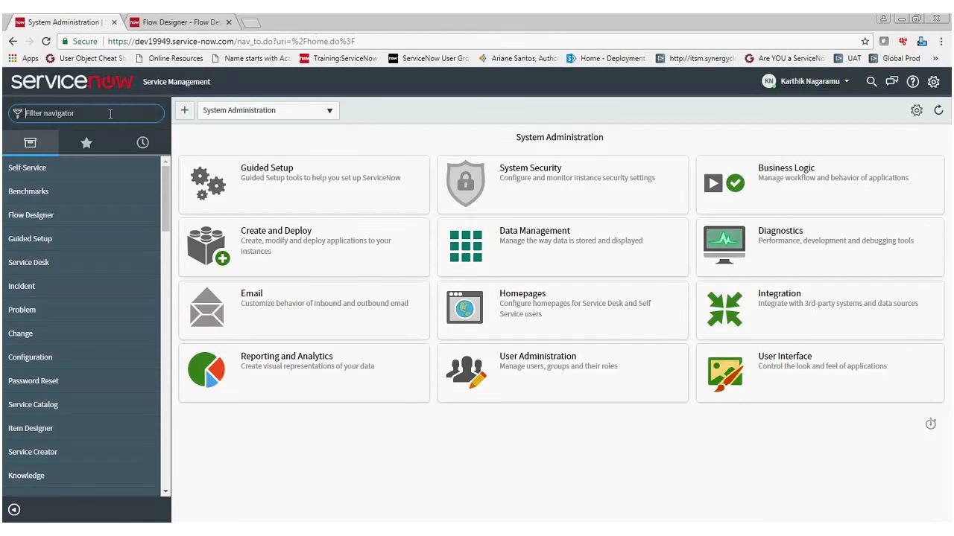
text(Incident)
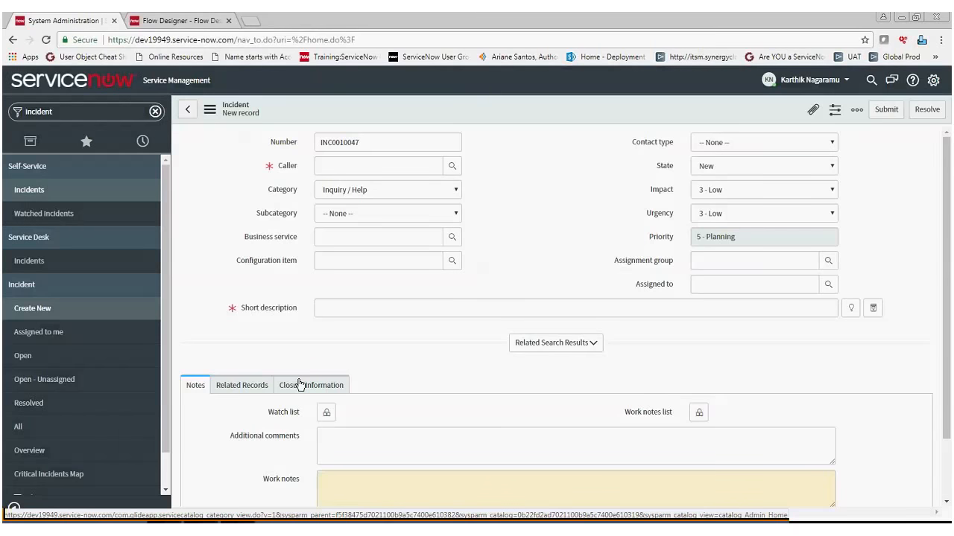
Fill in the caller's name on the new incident and set its category to Network.
click(351, 165)
click(403, 194)
click(374, 193)
click(365, 248)
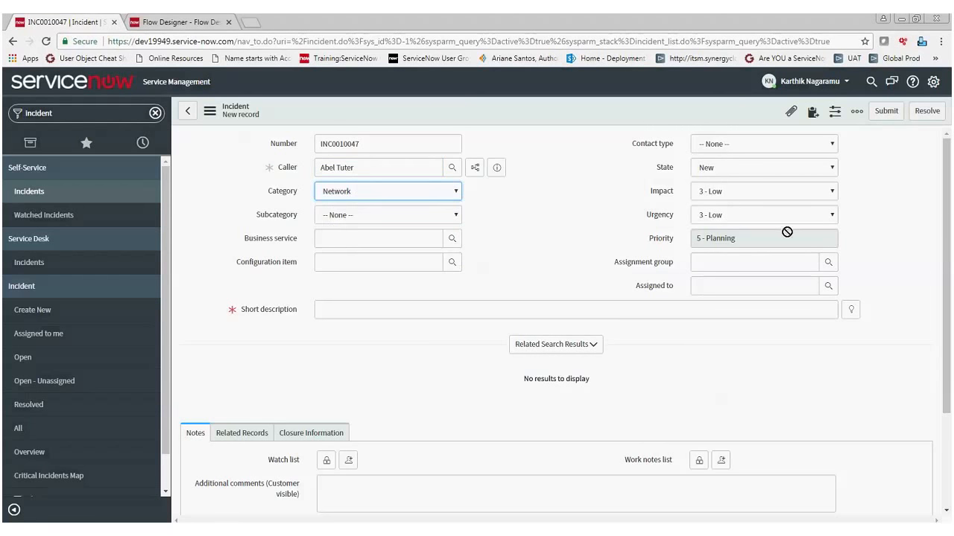
Set both the impact and the urgency of the new incident to 1 - High.
click(747, 191)
click(722, 213)
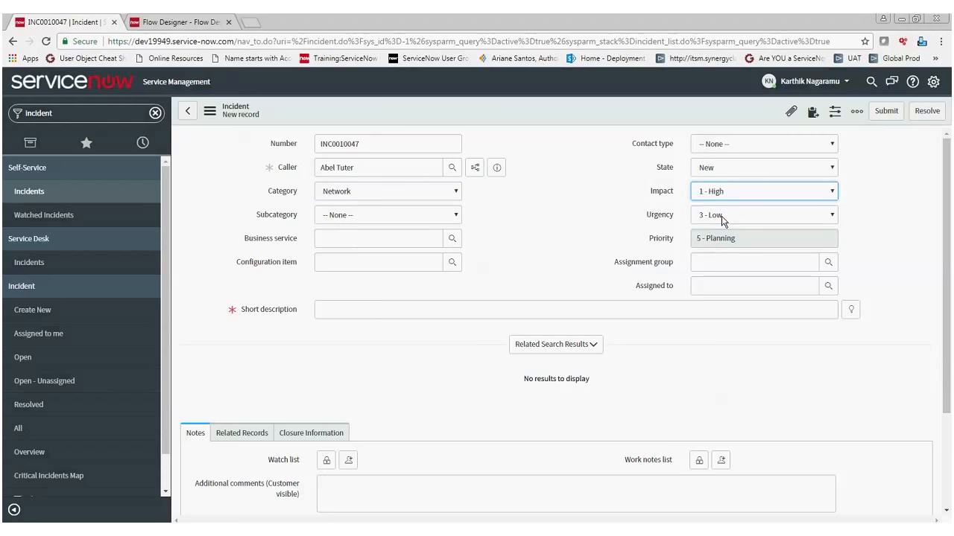
click(721, 215)
click(719, 223)
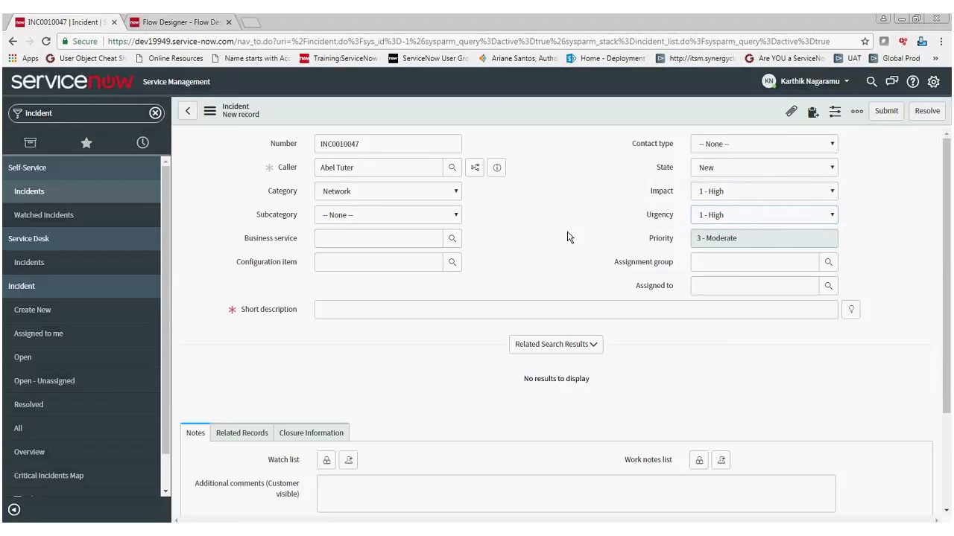
Enter "Introduction in Field Designer" as the incident's short description and collapse the related search results.
click(388, 305)
text(Cr)
key(BackSpace)
key(BackSpace)
text(T)
key(BackSpace)
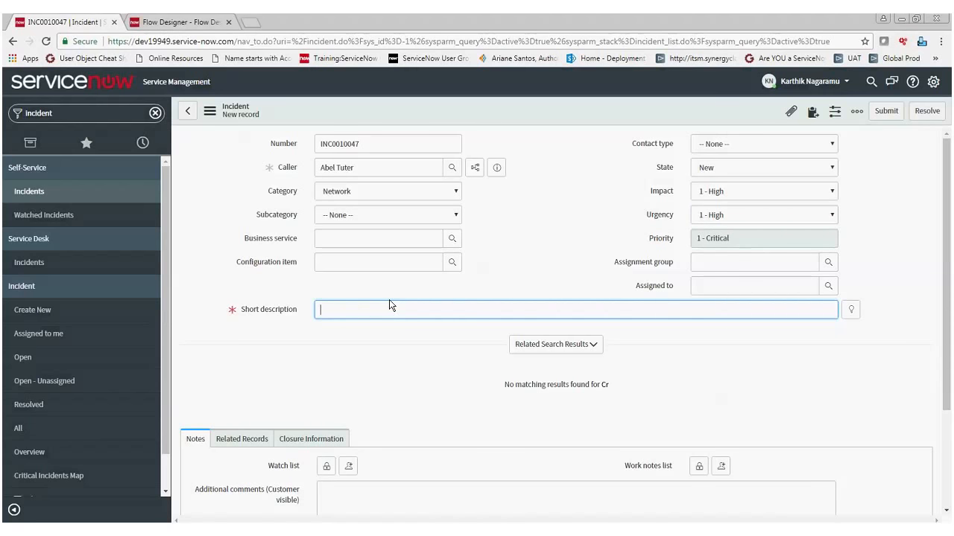
text(Introud)
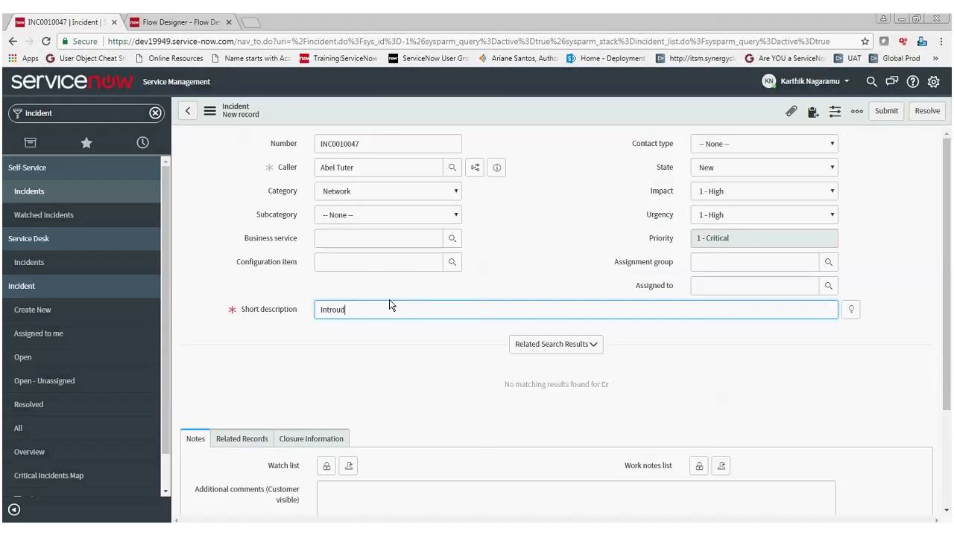
key(BackSpace)
key(BackSpace)
text(duction)
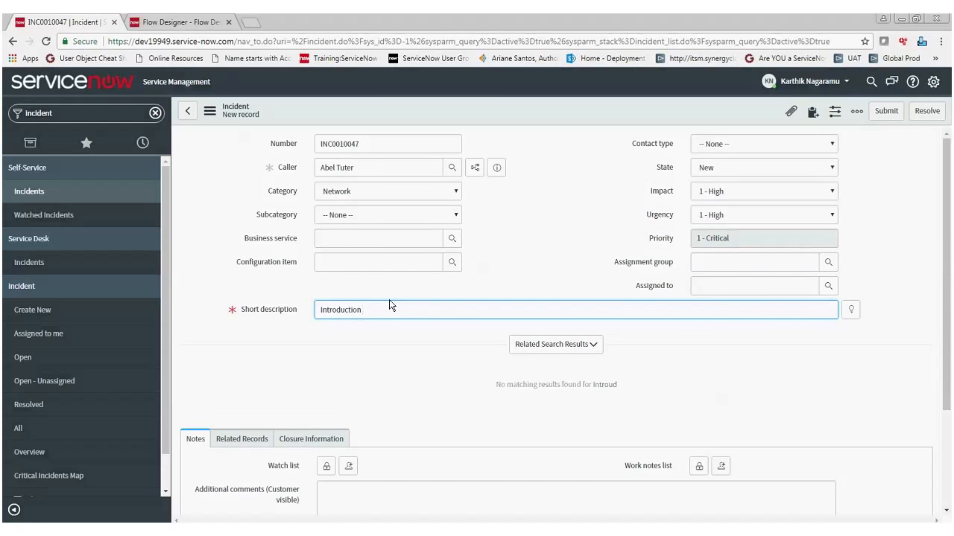
text( in f)
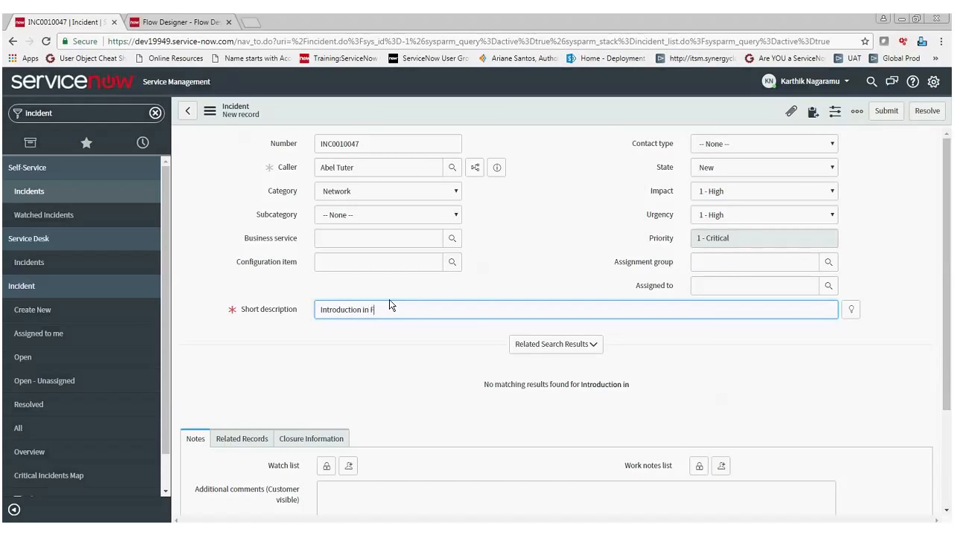
text(ield Assigned)
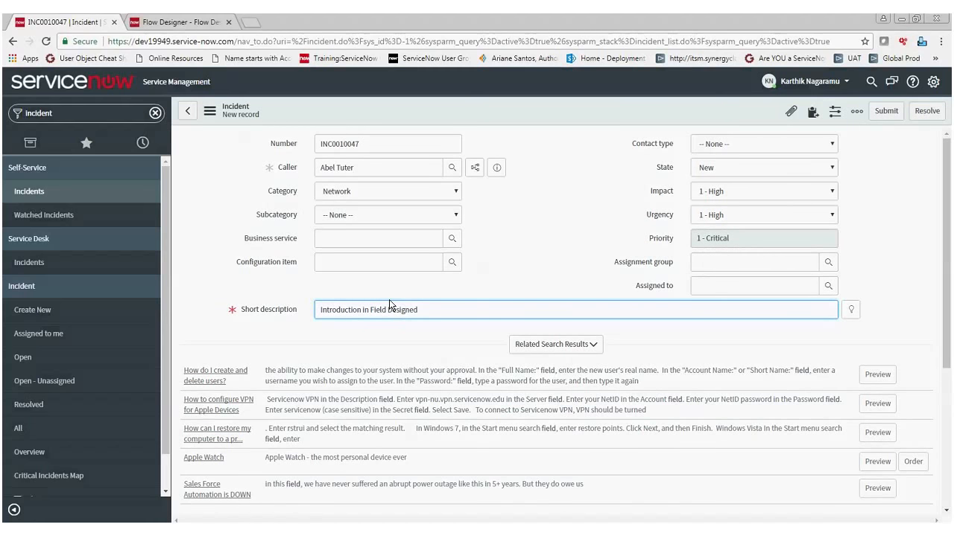
key(BackSpace)
text(r)
click(550, 346)
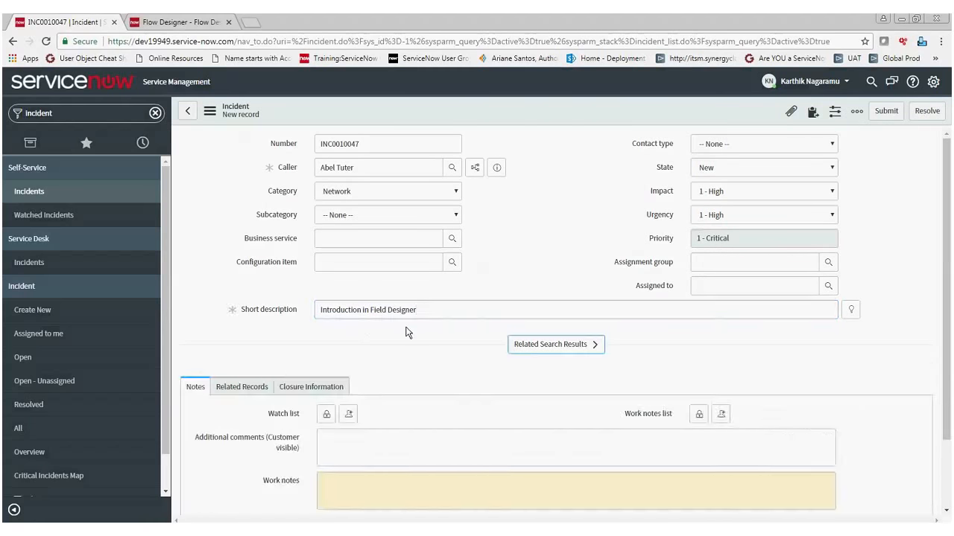
Correct the short description to "Introduction to Field Designer" and submit the incident.
scroll(472, 334, down, 1)
key(BackSpace)
key(BackSpace)
text(to)
scroll(471, 332, up, 1)
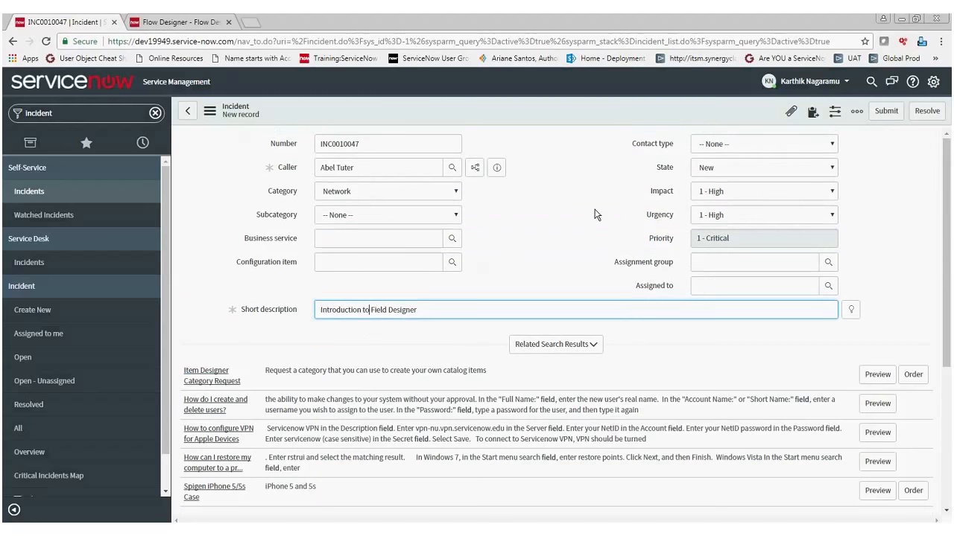
click(563, 347)
click(891, 115)
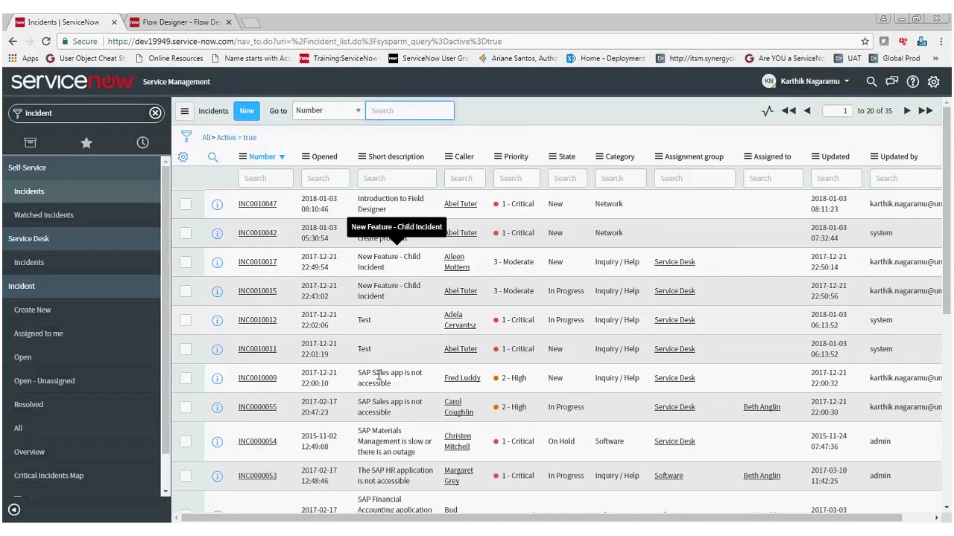
Show the list of open problems, open the "Introduction to Field Designer" problem record and review its fields and activities.
scroll(129, 333, down, 1)
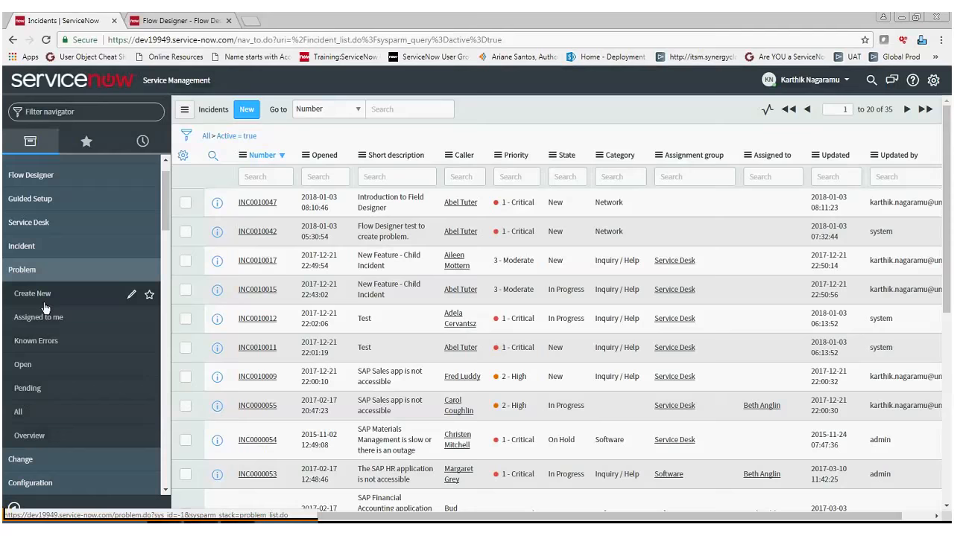
click(22, 364)
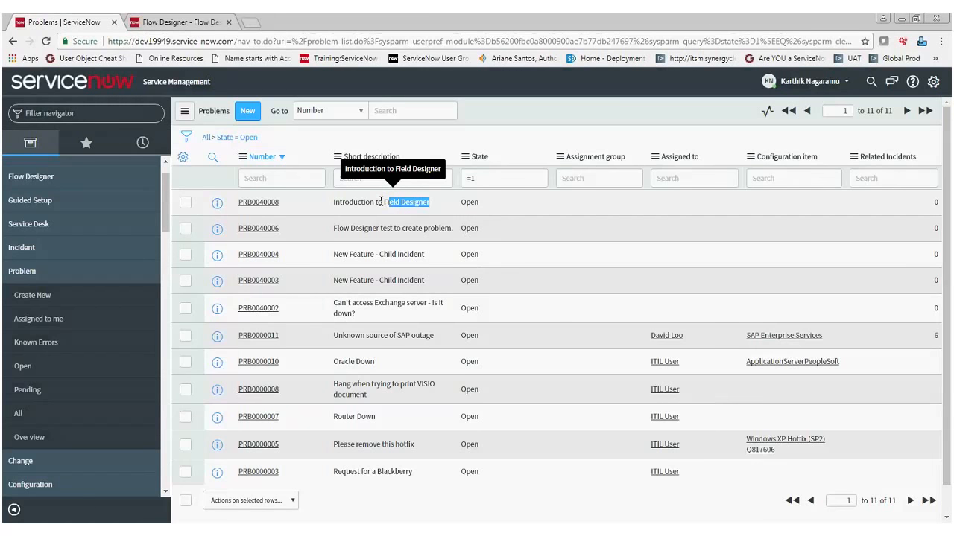
double_click(381, 201)
click(259, 204)
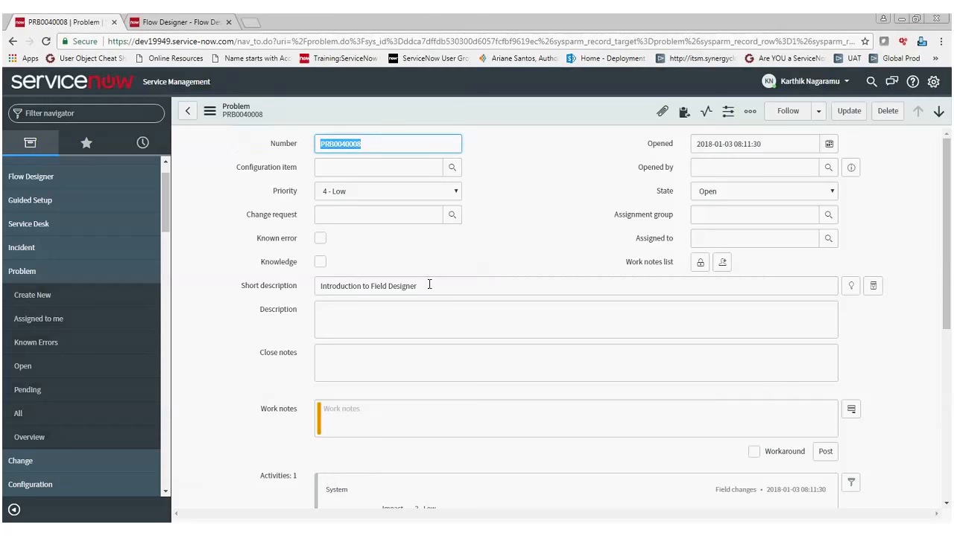
scroll(469, 453, down, 3)
scroll(467, 453, up, 3)
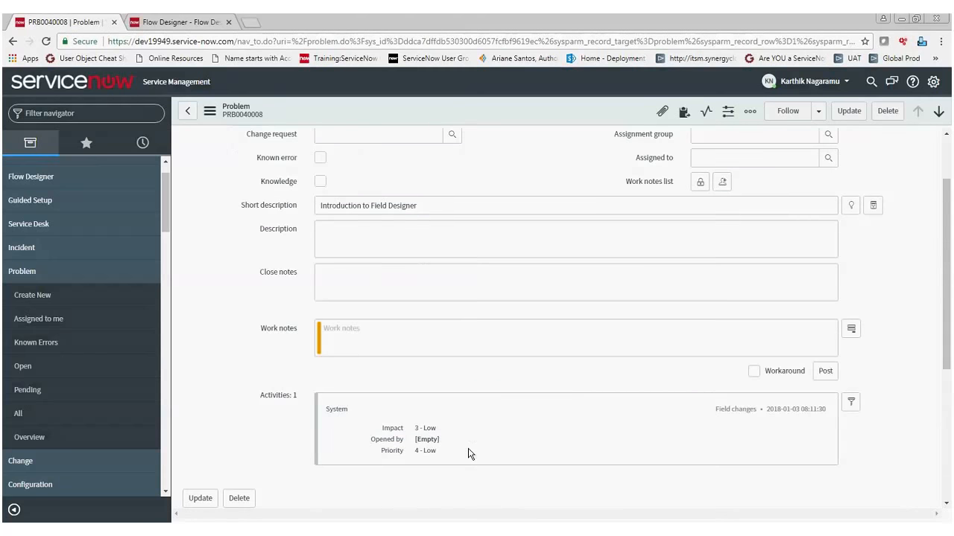